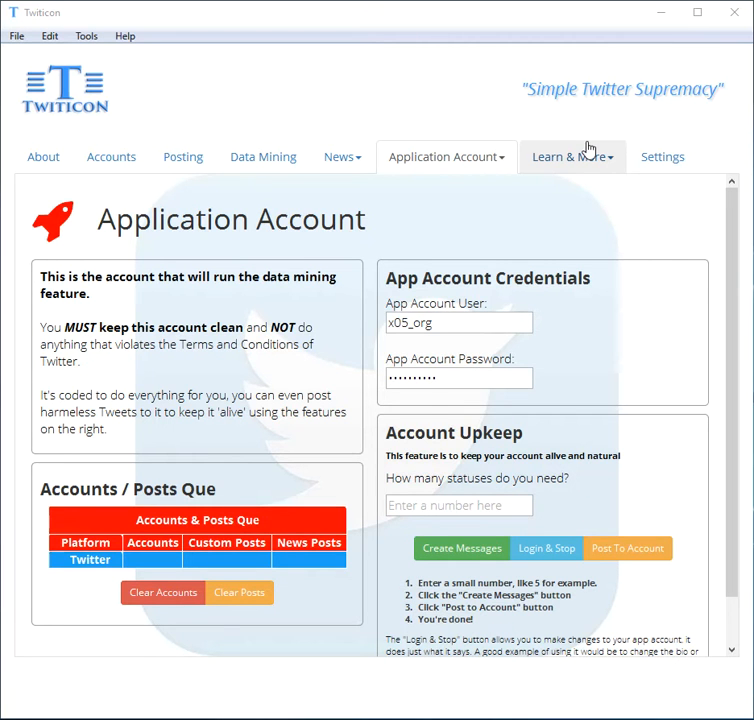
Retrieve the account's current rate limits in the data miner and review the resulting table.
left_click(265, 160)
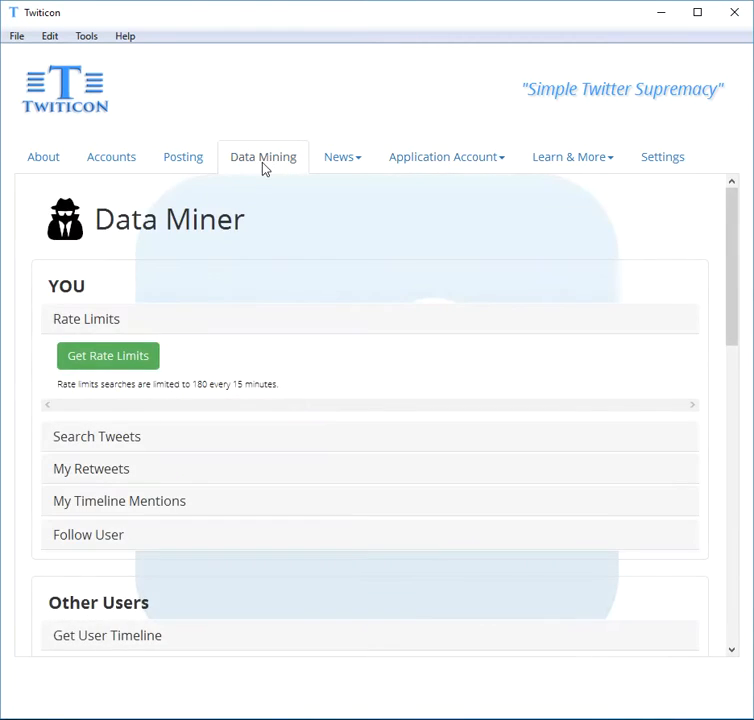
scroll(246, 400, "down", 4)
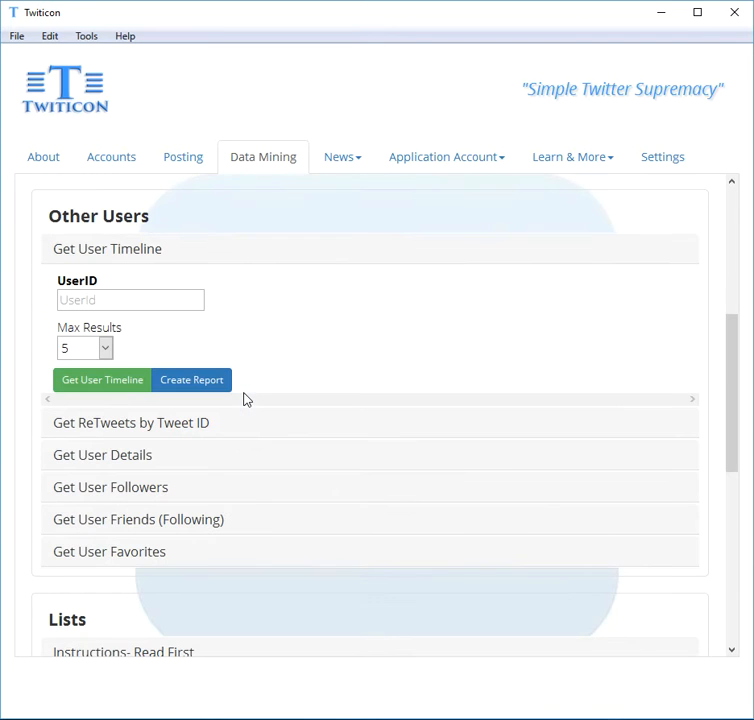
scroll(246, 400, "up", 4)
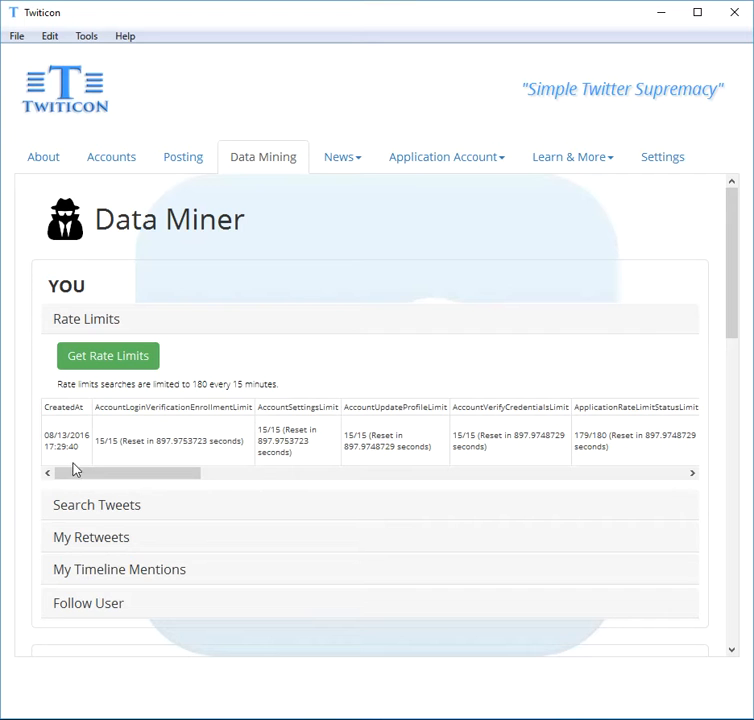
left_click_drag(92, 472, 24, 466)
left_click_drag(516, 436, 554, 436)
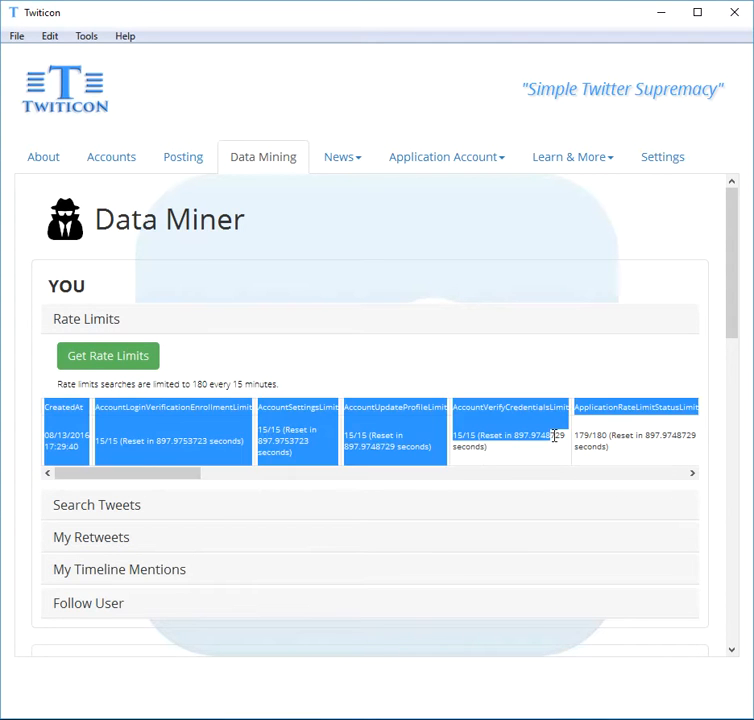
left_click(554, 436)
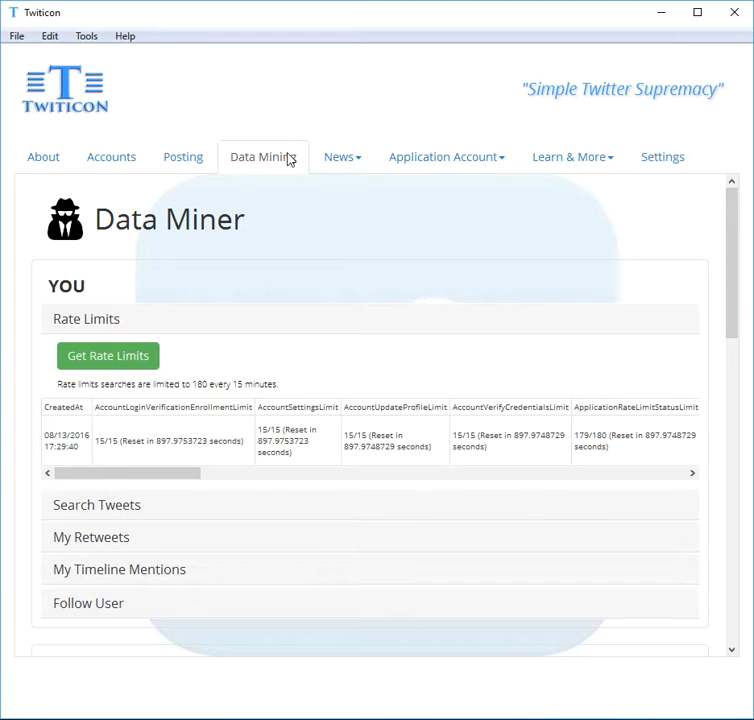
Set the number of upkeep statuses to 2 for the app account and create the messages.
left_click(446, 175)
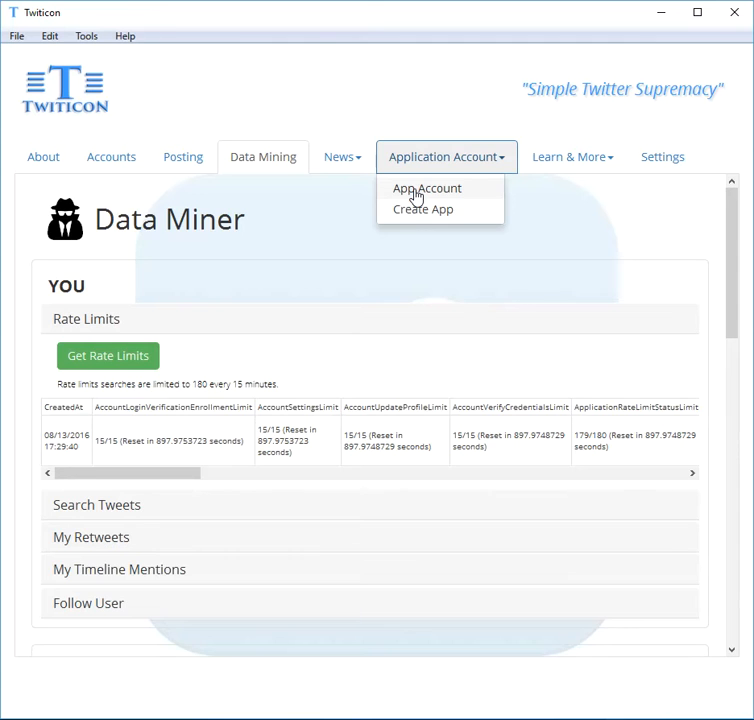
left_click(417, 196)
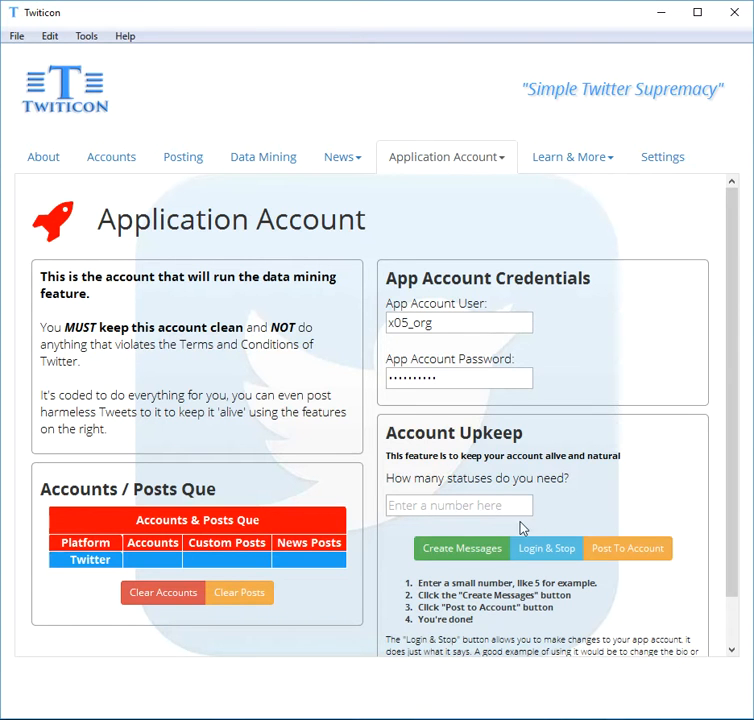
scroll(670, 487, "down", 1)
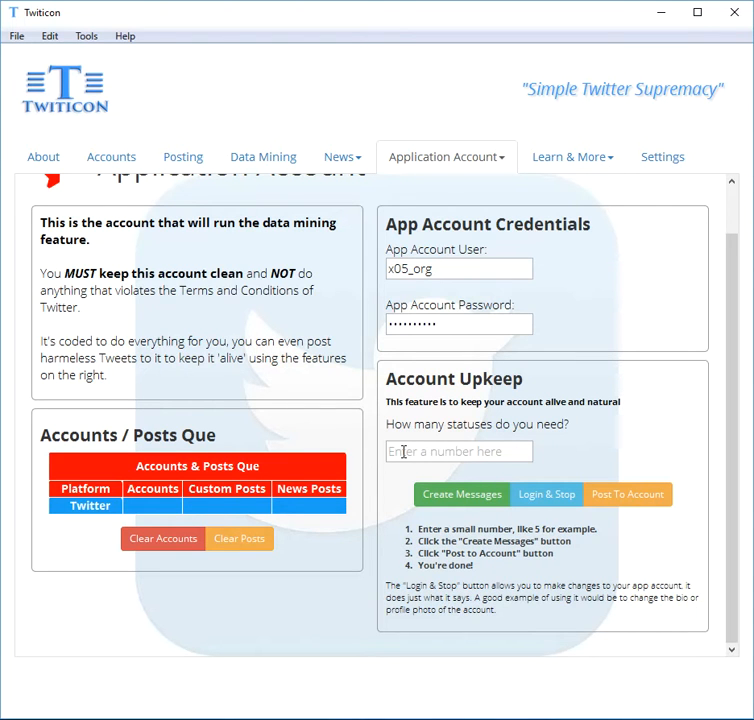
left_click(447, 452)
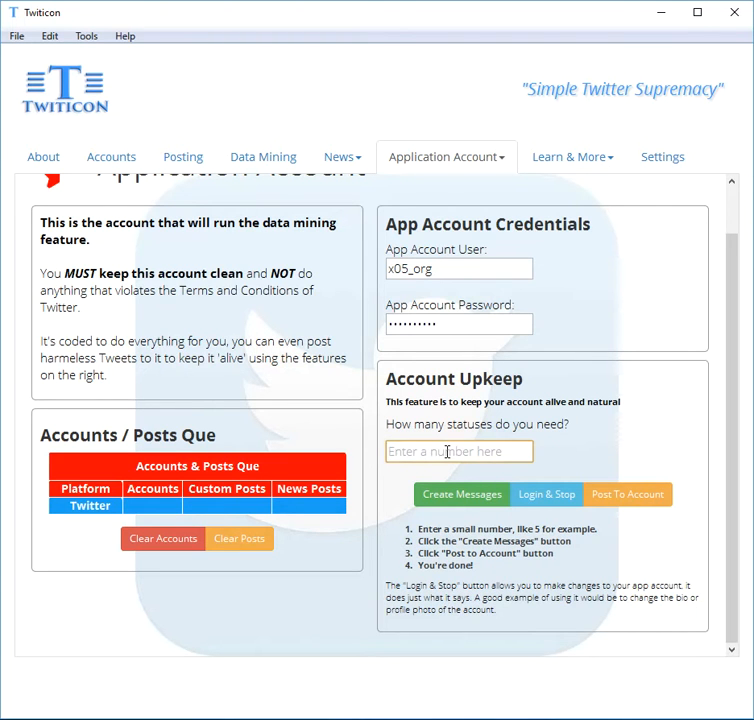
type("2")
left_click(443, 497)
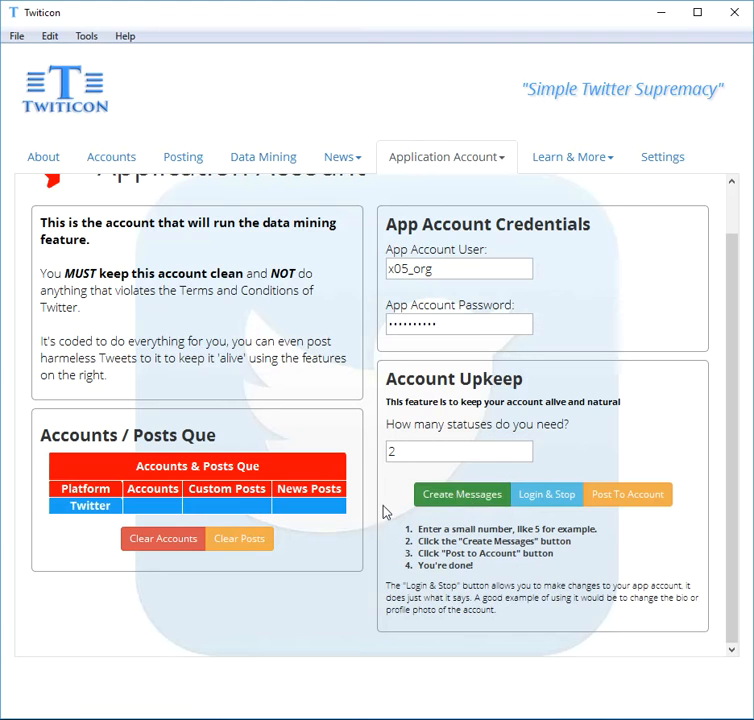
scroll(327, 415, "up", 1)
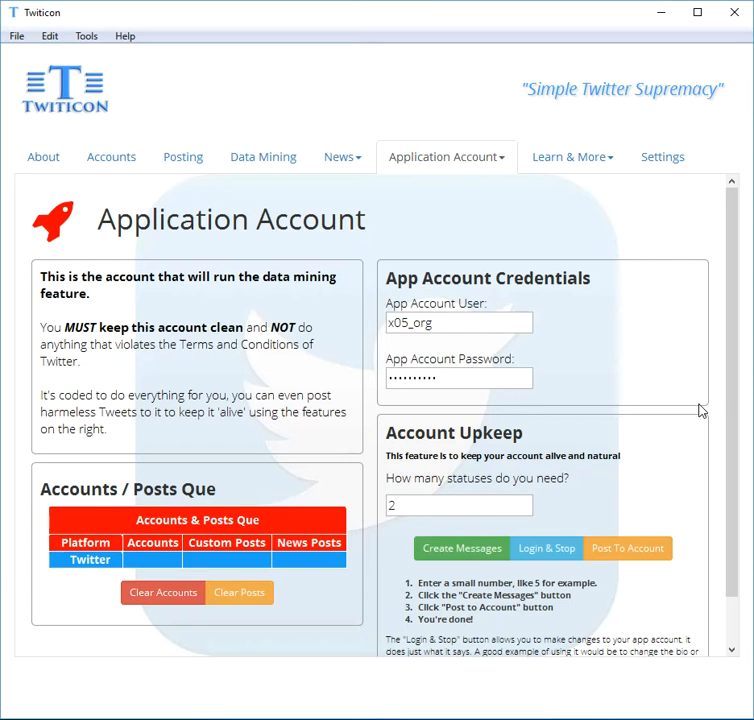
scroll(678, 444, "down", 1)
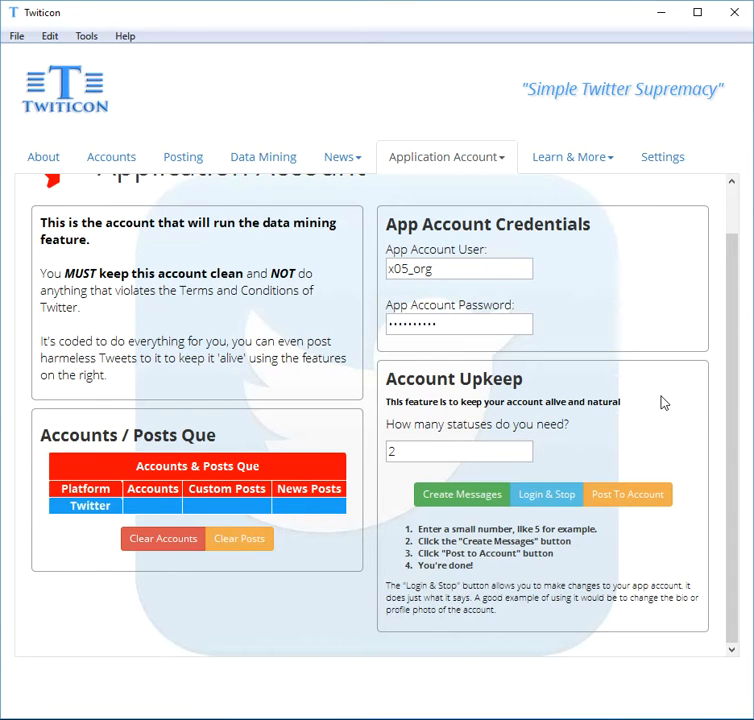
scroll(661, 403, "up", 1)
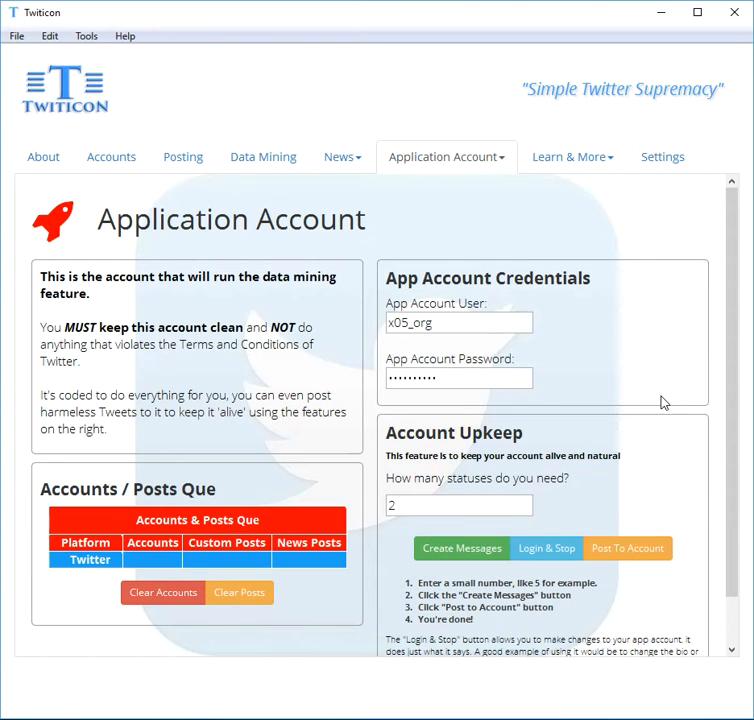
Review the app creation page, including its API credentials and the proxy, description, website and callback URL fields.
left_click(490, 157)
left_click(430, 214)
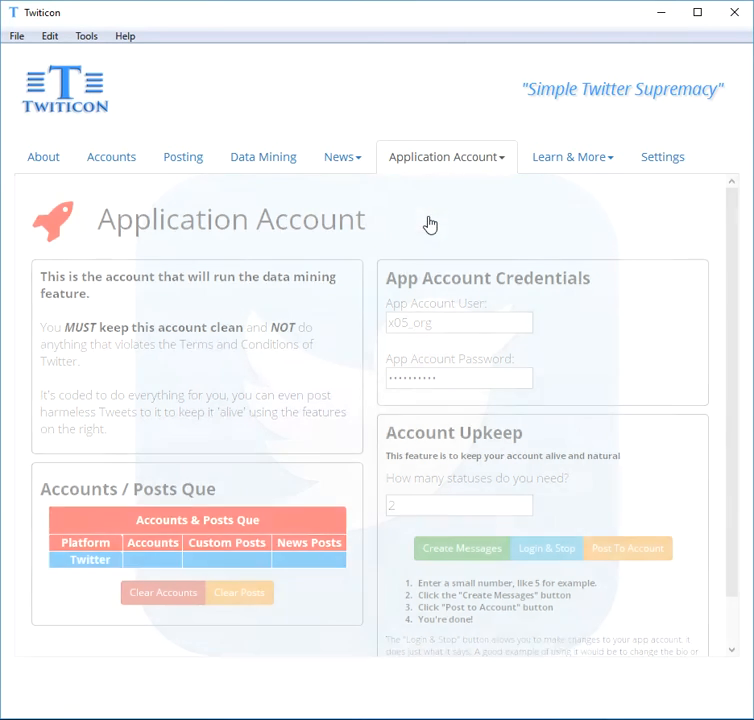
scroll(596, 338, "down", 4)
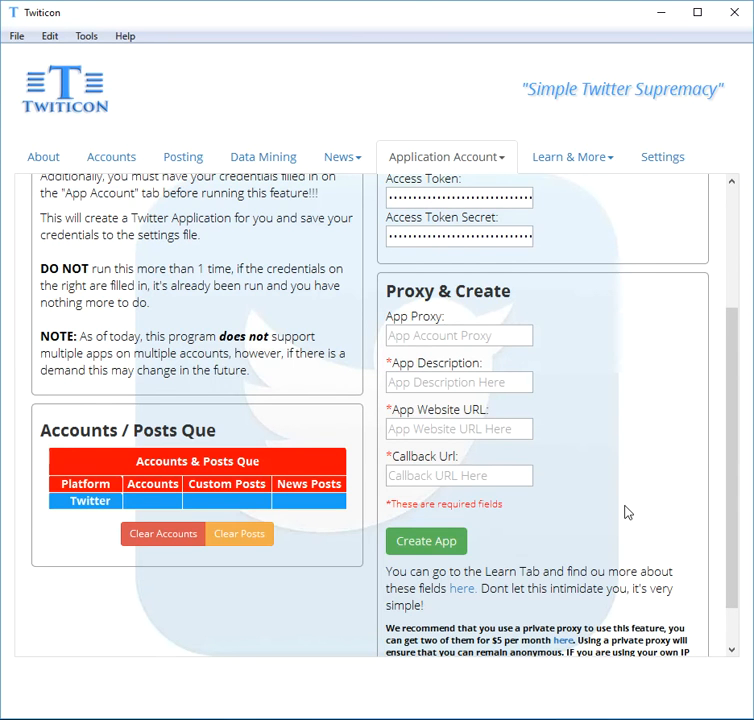
scroll(626, 512, "up", 4)
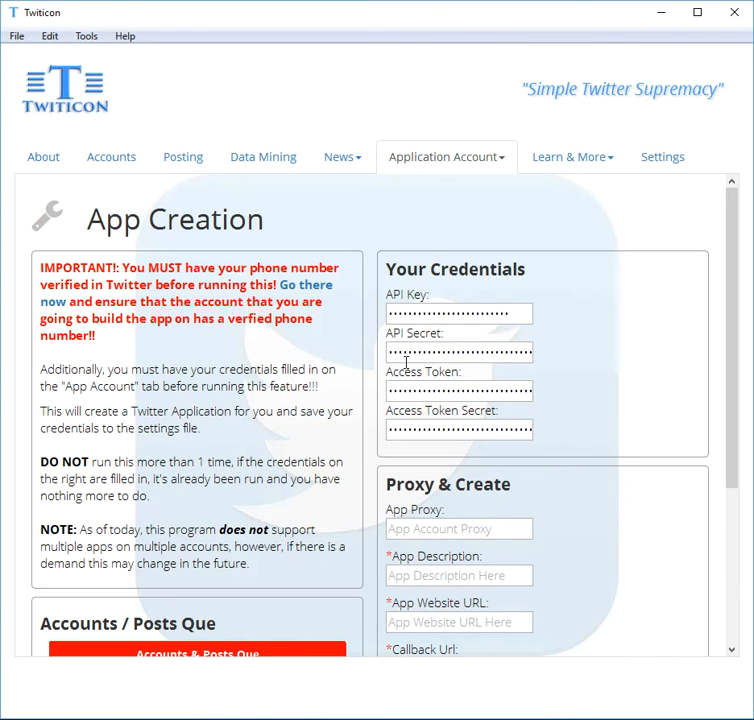
left_click(436, 163)
left_click(436, 208)
left_click(263, 159)
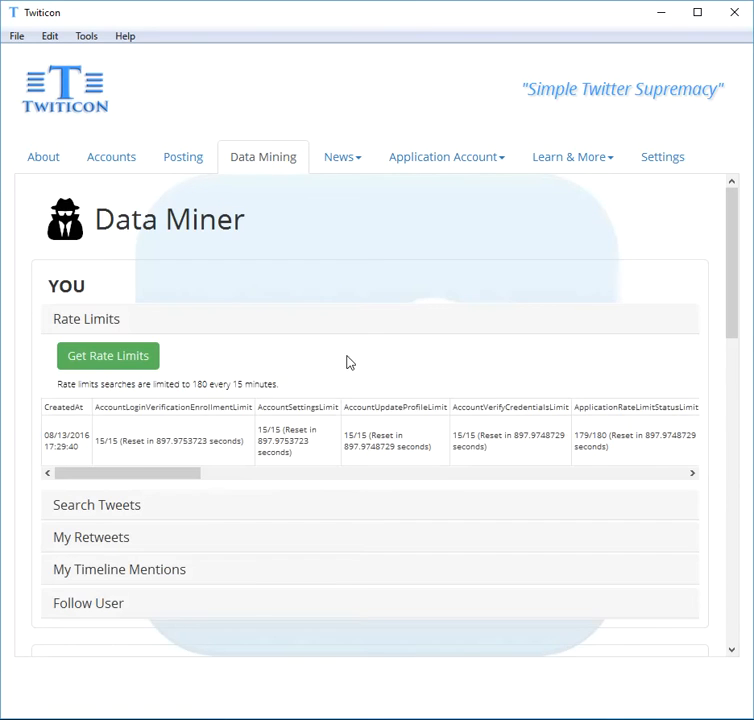
scroll(308, 365, "down", 4)
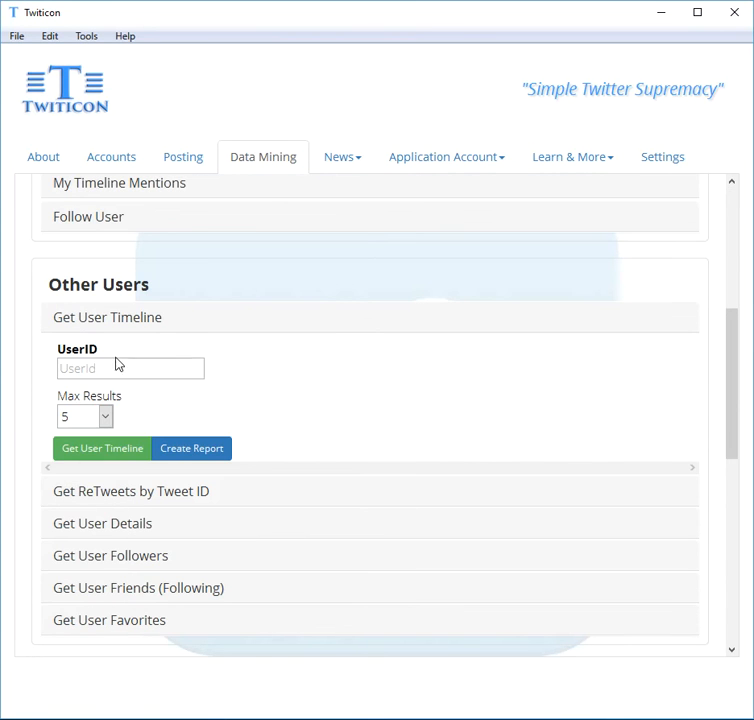
scroll(185, 370, "up", 2)
left_click(99, 320)
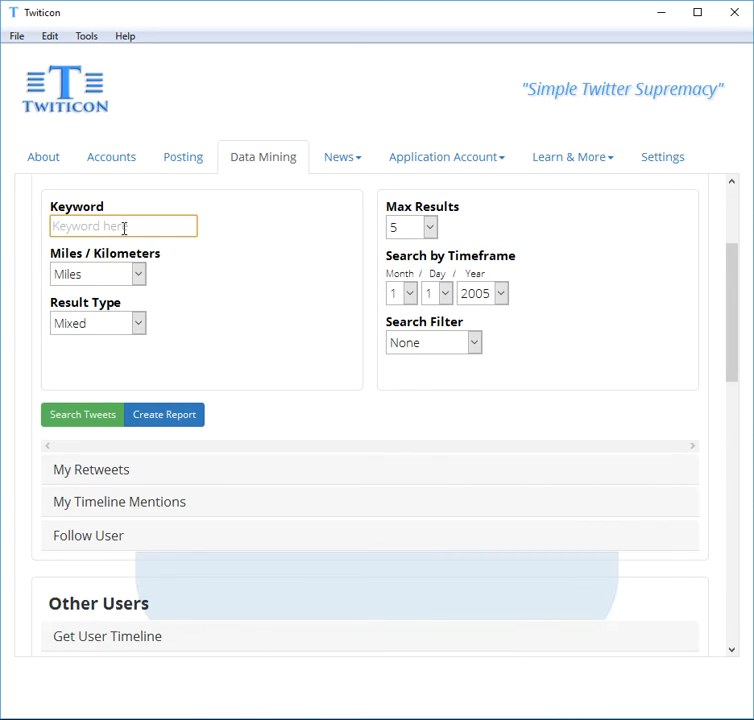
type("chase")
left_click(55, 227)
type("@")
left_click(78, 418)
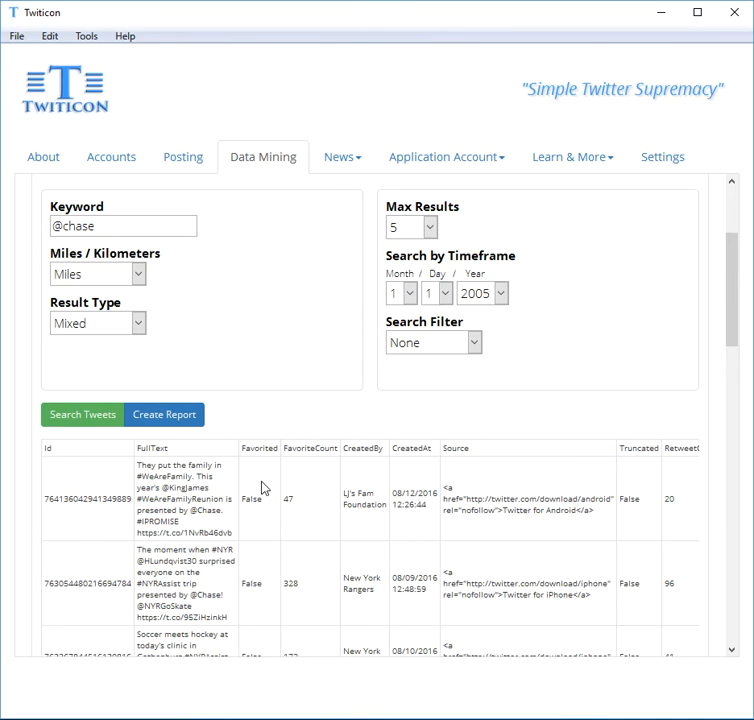
scroll(275, 497, "down", 2)
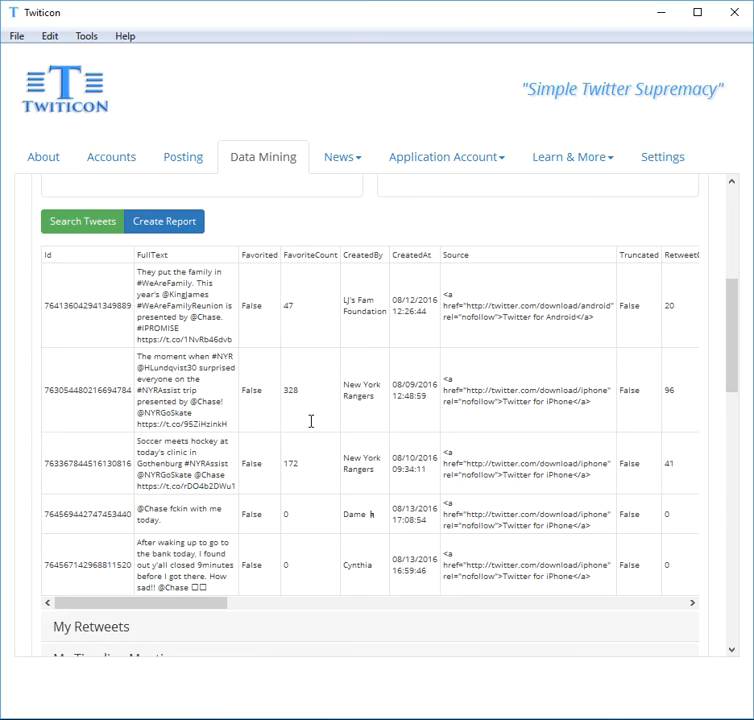
Show the available application account pages.
left_click(446, 162)
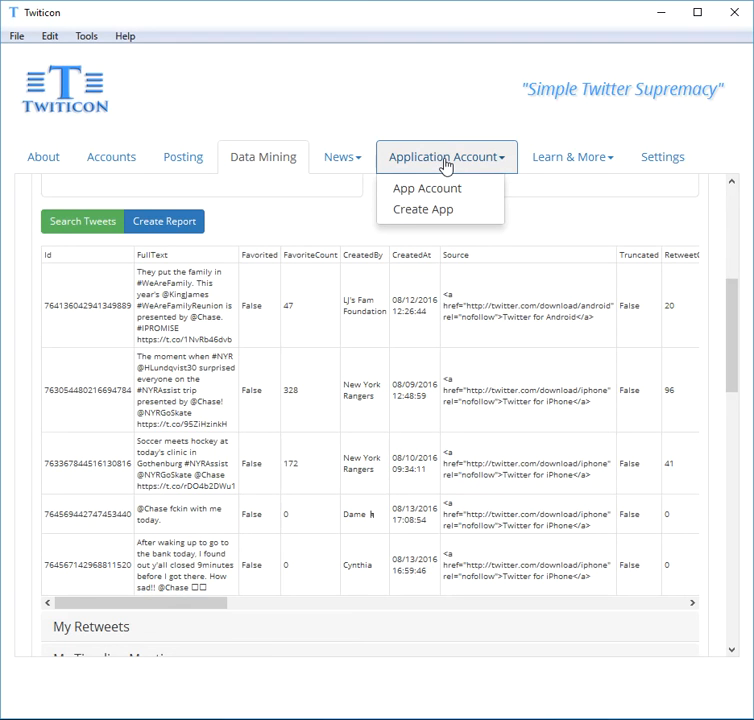